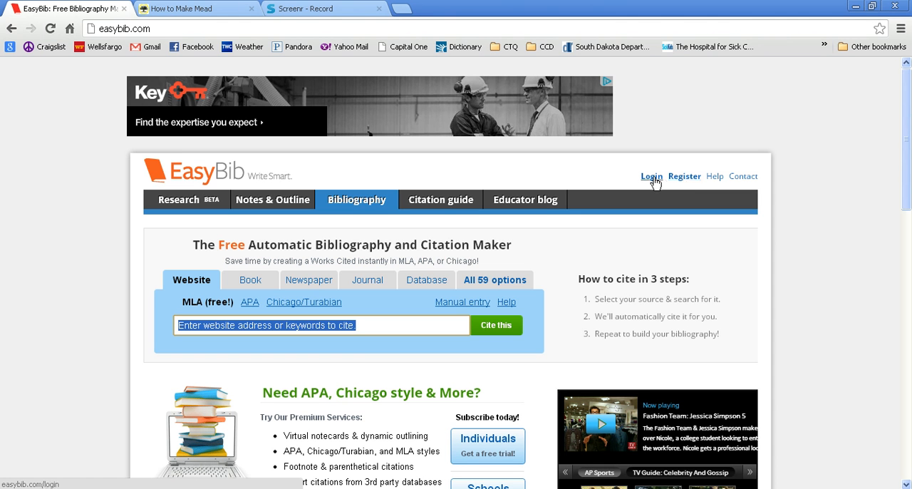
Log into the EasyBib account with the account e-mail and password.
left_click(652, 176)
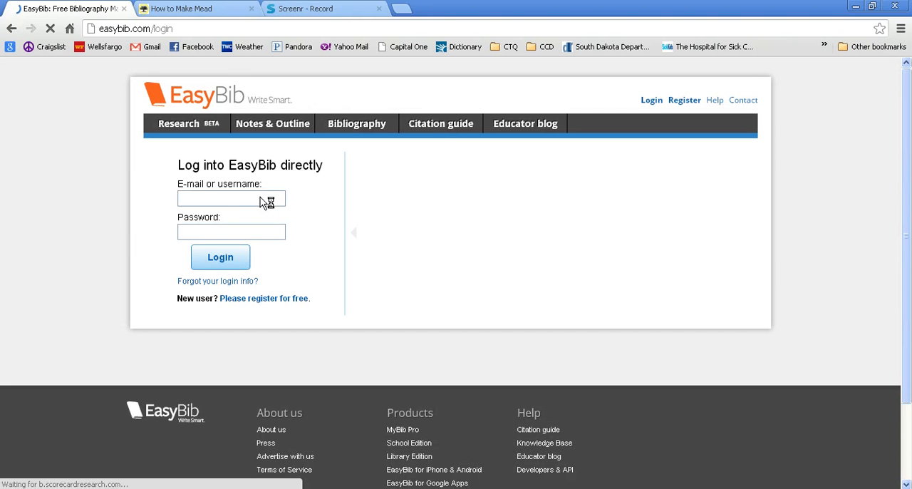
left_click(260, 198)
type("kate")
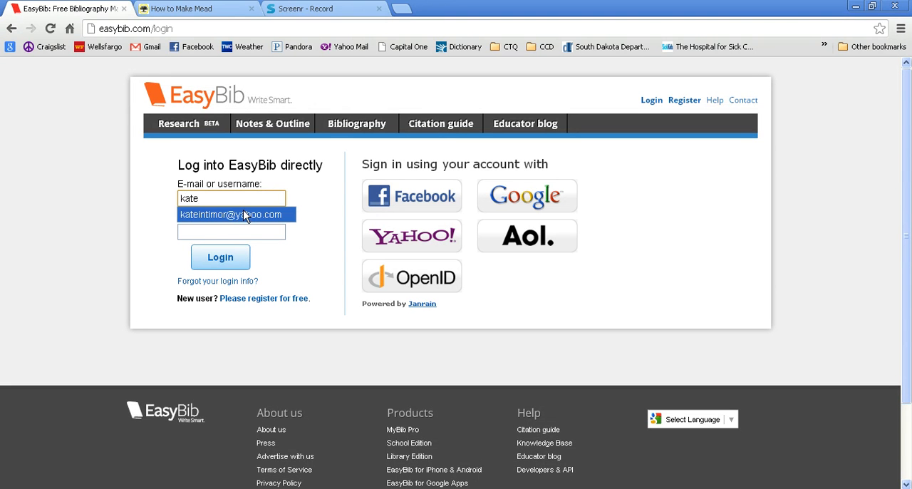
left_click(245, 215)
left_click(229, 234)
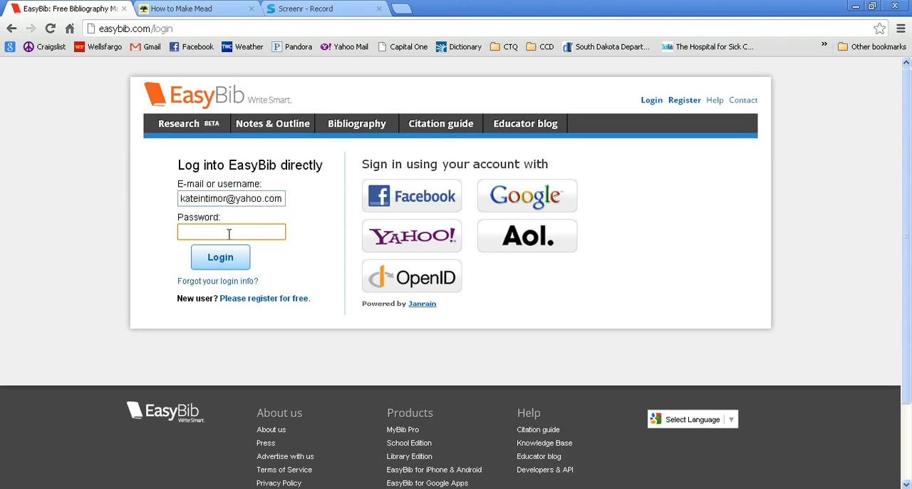
type("•••••••")
left_click(225, 253)
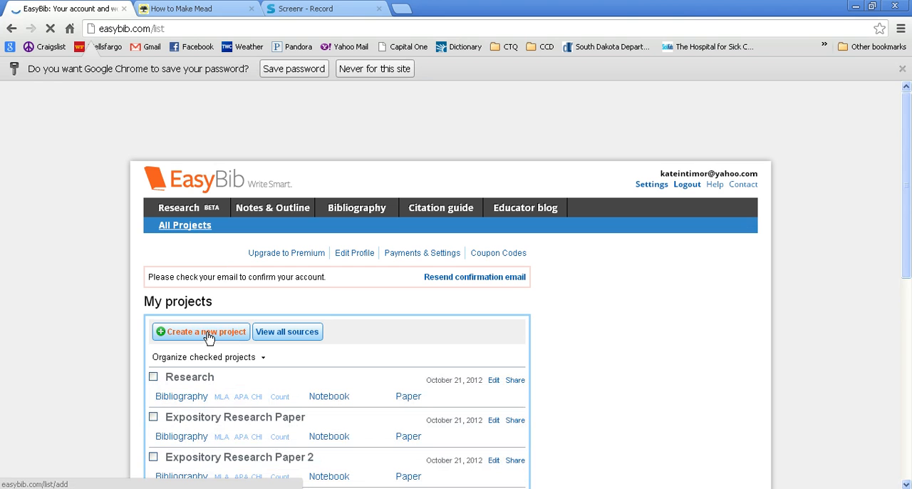
Create a new project named "Eng Research" with MLA 7 as the default style and open its bibliography.
left_click(209, 337)
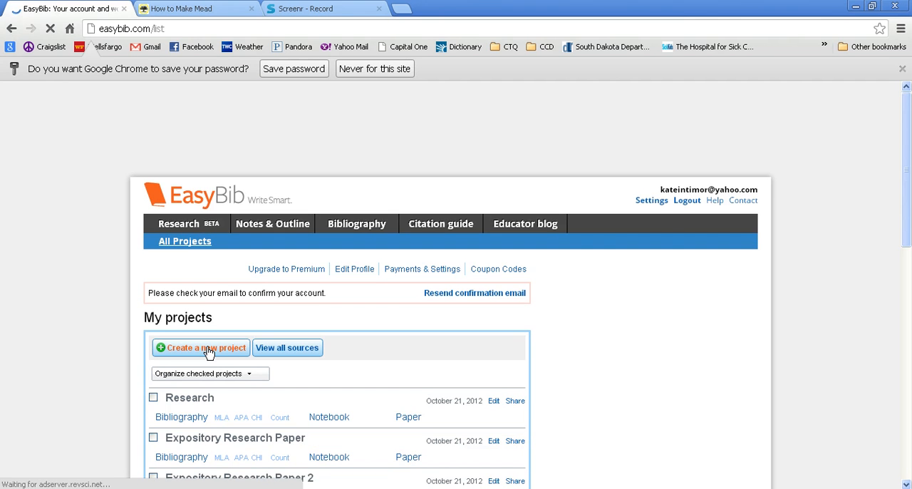
left_click(207, 349)
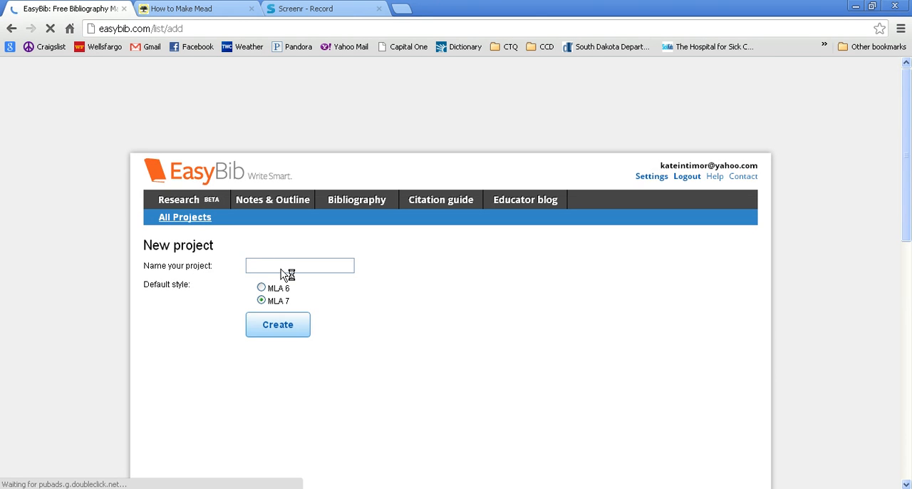
left_click(281, 268)
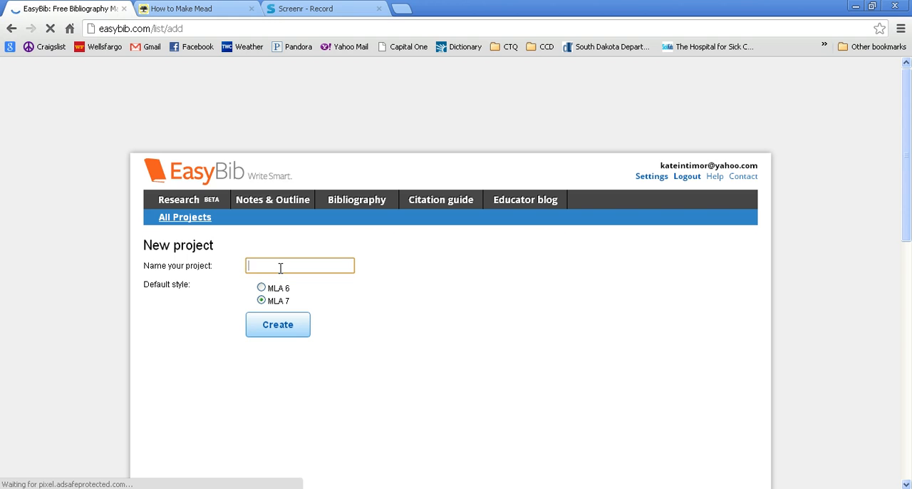
type("Eng")
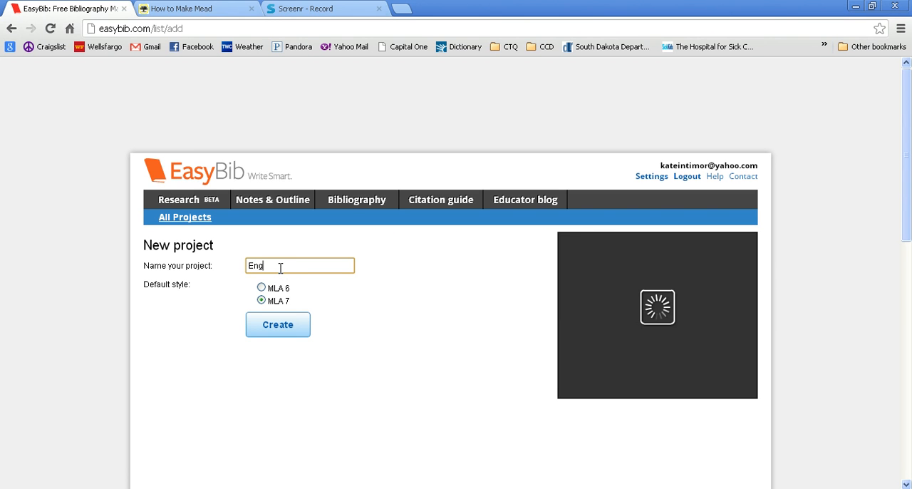
type(" Research")
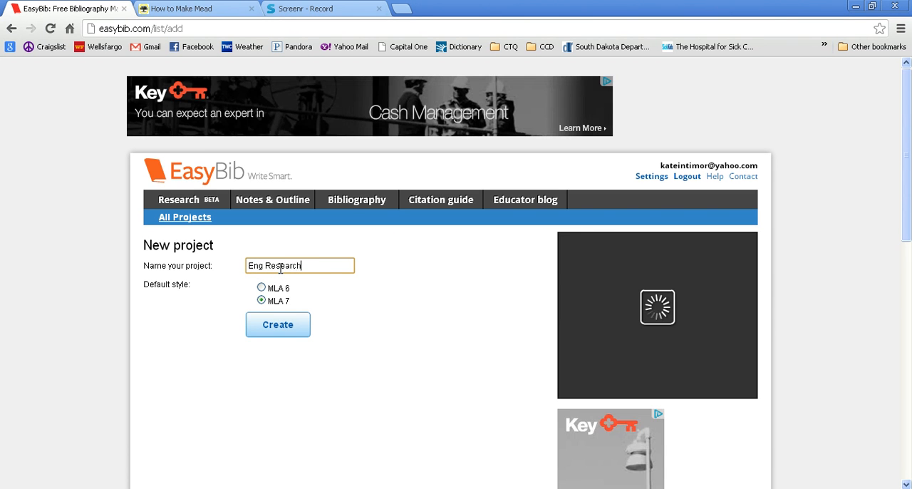
left_click(277, 328)
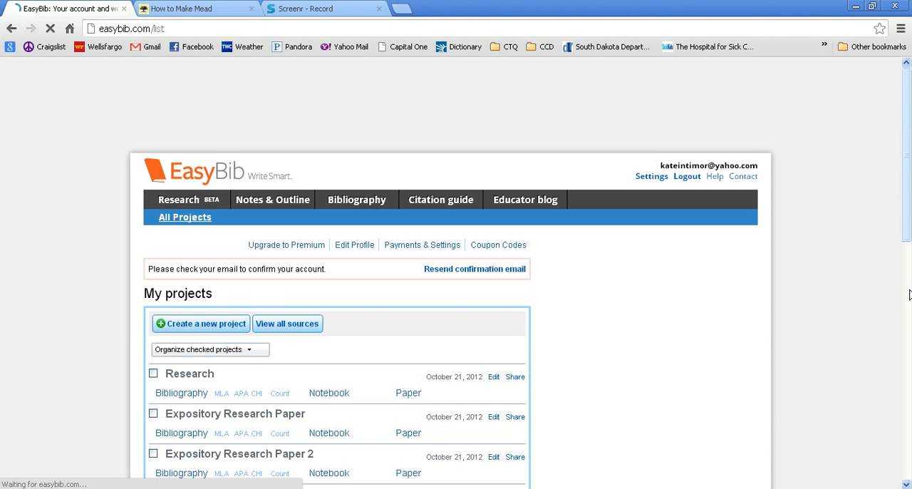
scroll(908, 294, "down", 3)
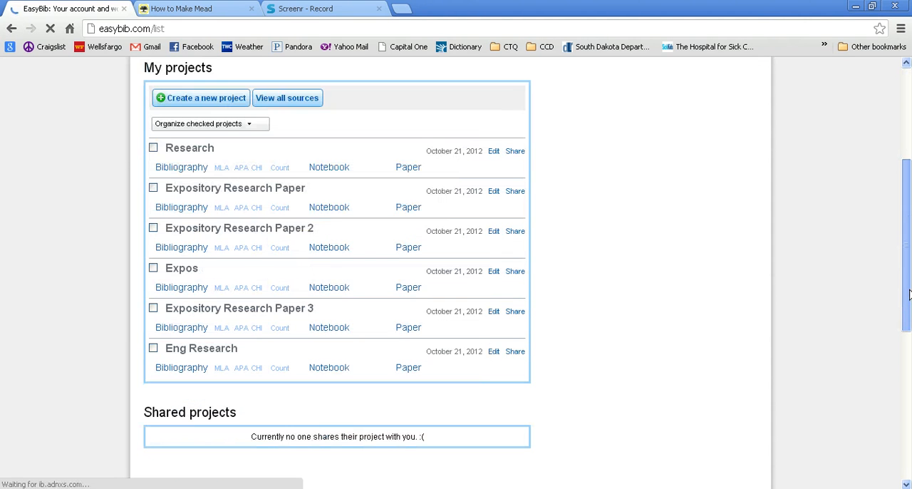
left_click(177, 371)
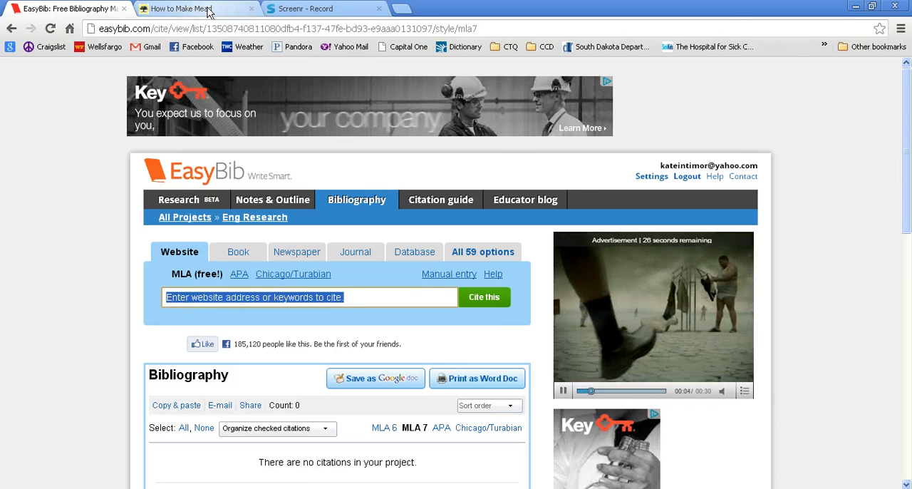
Copy the full web address of the open "How to Make Mead" article on the Mother Earth News site.
left_click(180, 9)
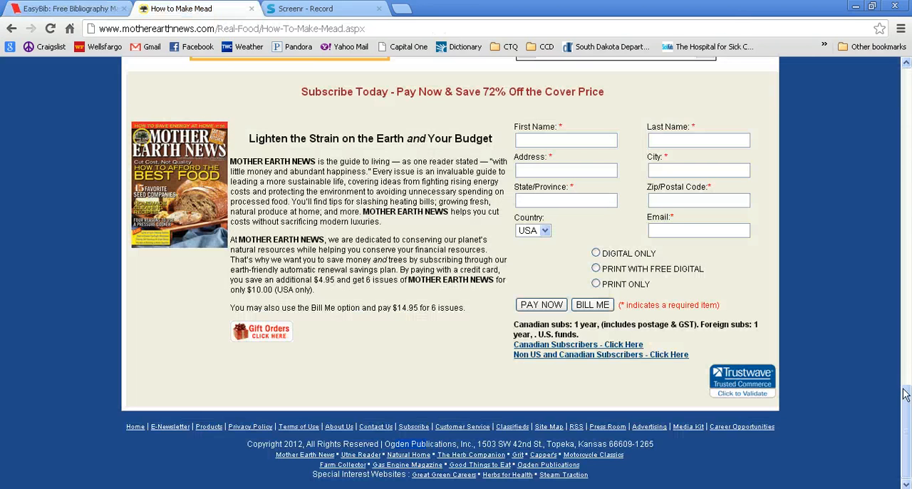
scroll(903, 402, "up", 1)
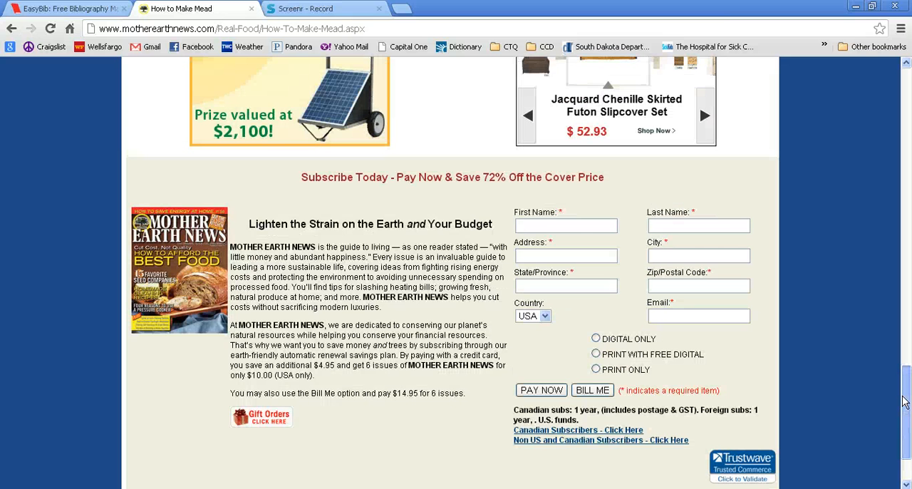
left_click_drag(904, 401, 906, 63)
left_click(449, 30)
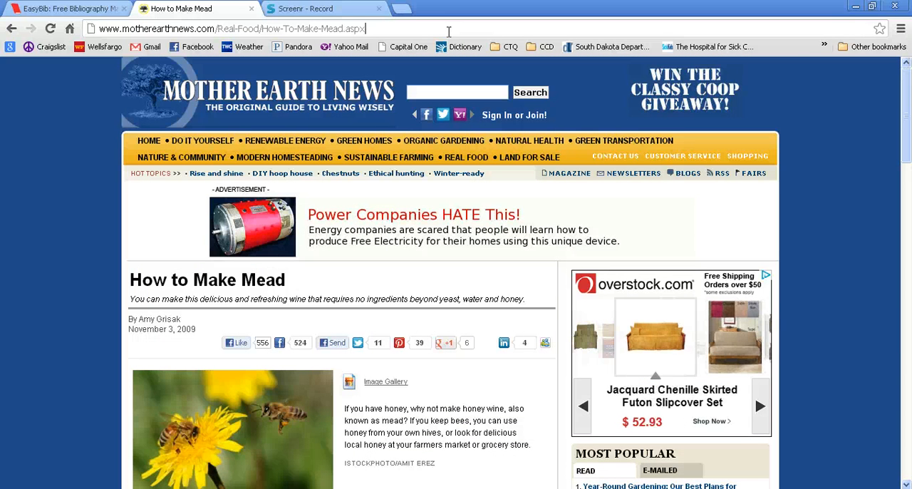
left_click_drag(449, 30, 99, 32)
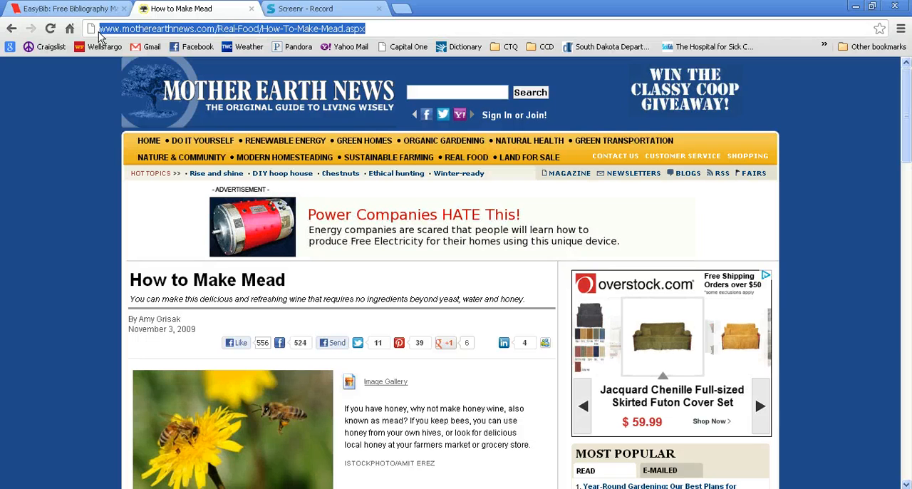
right_click(180, 33)
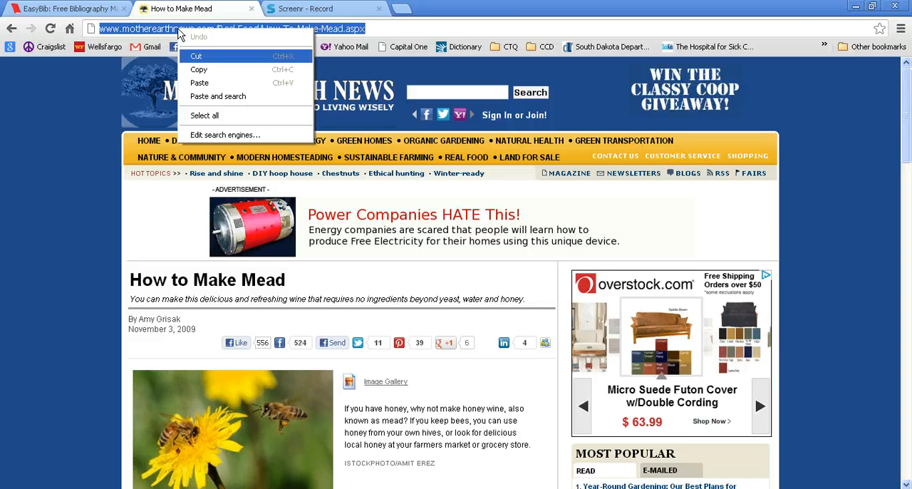
left_click(207, 76)
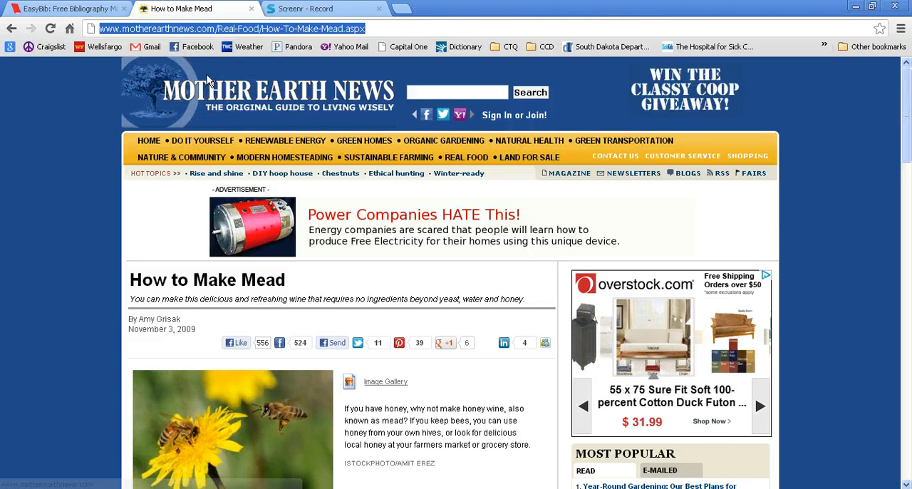
Paste the article's address into the Eng Research project's website citation search and have it cited.
left_click(67, 9)
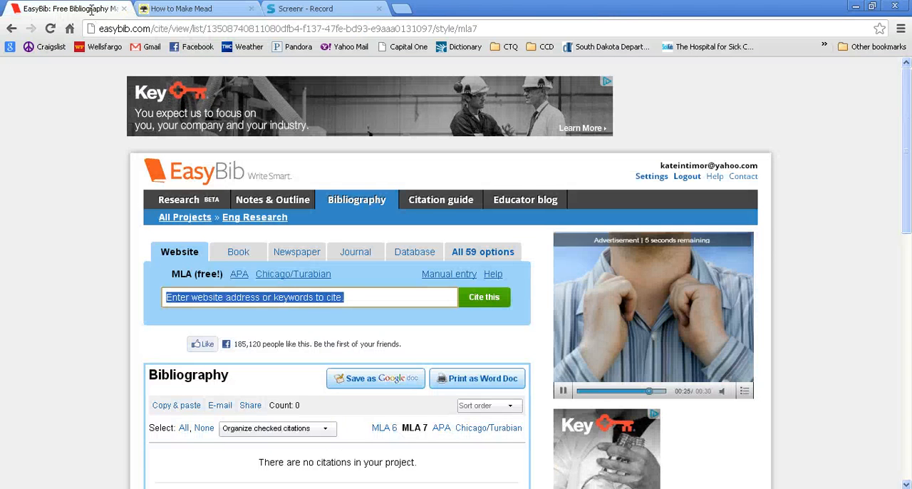
right_click(353, 300)
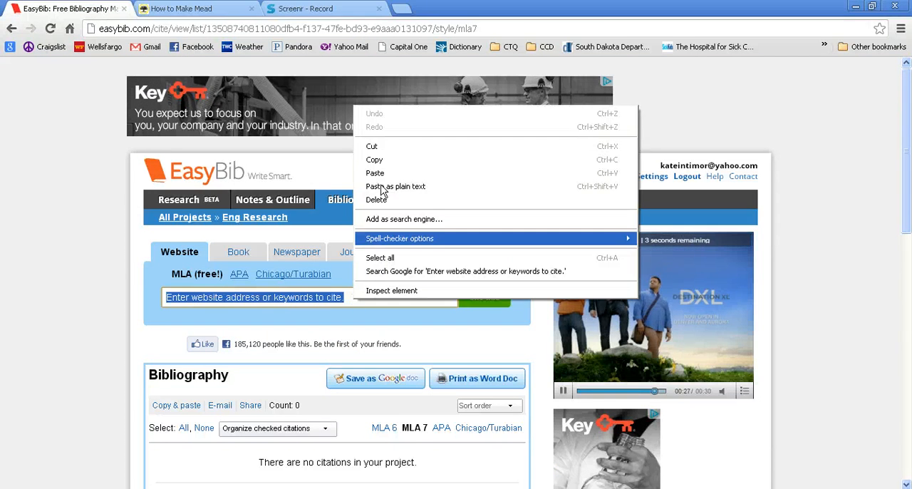
left_click(376, 173)
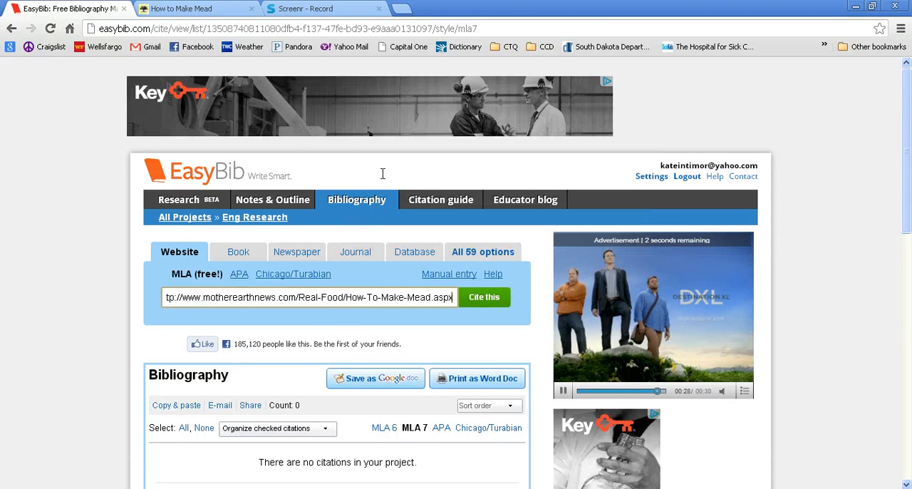
left_click(479, 303)
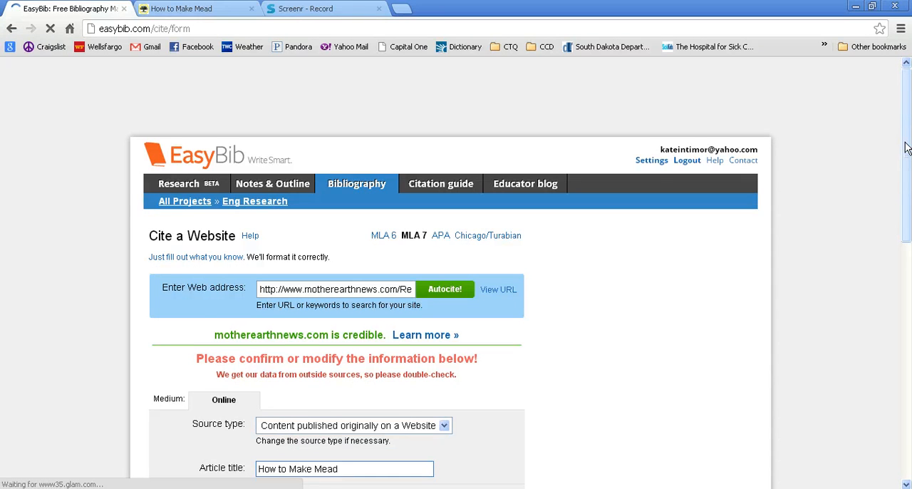
Review the citation form's missing fields and check the mead article's page for its author, publication date and publisher.
left_click_drag(906, 148, 907, 255)
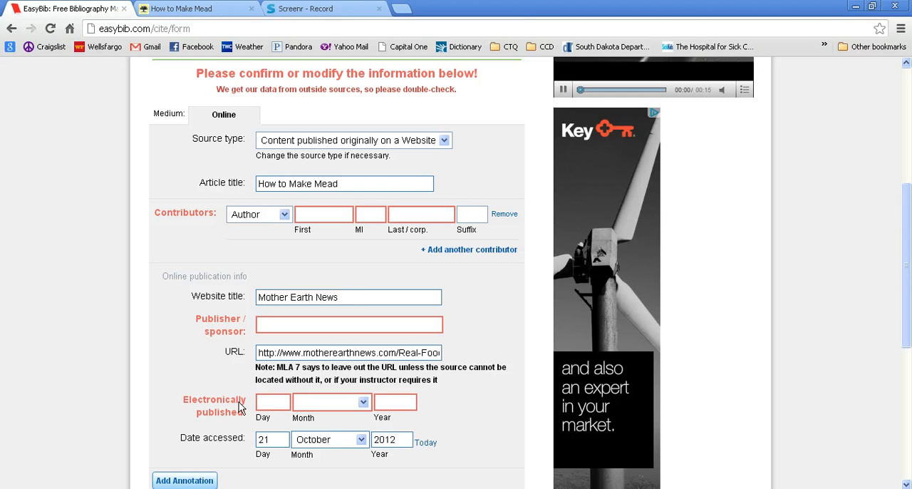
left_click(182, 9)
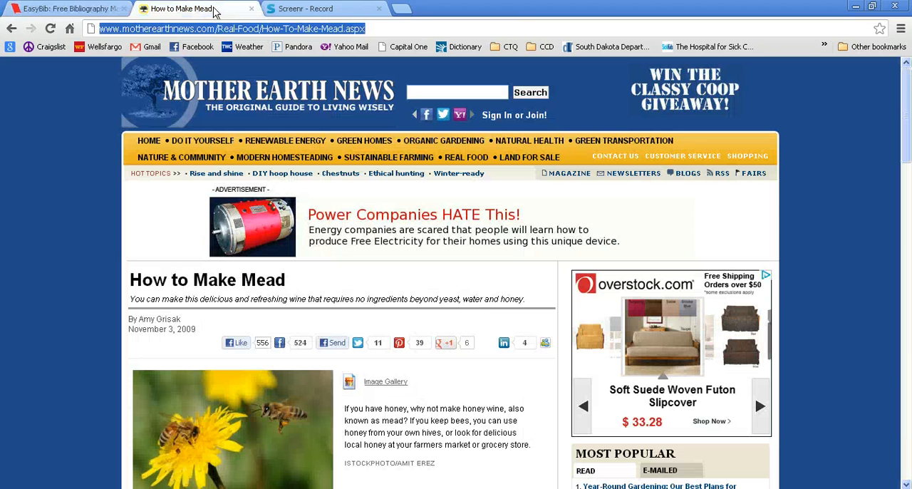
mouse_move(153, 318)
left_mouse_down()
mouse_move(140, 319)
mouse_move(172, 318)
mouse_move(151, 332)
left_mouse_up()
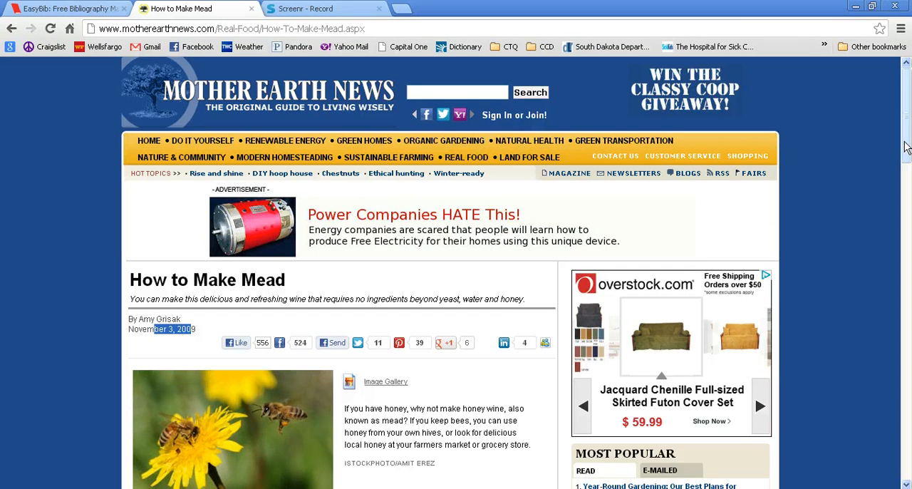
scroll(907, 147, "down", 15)
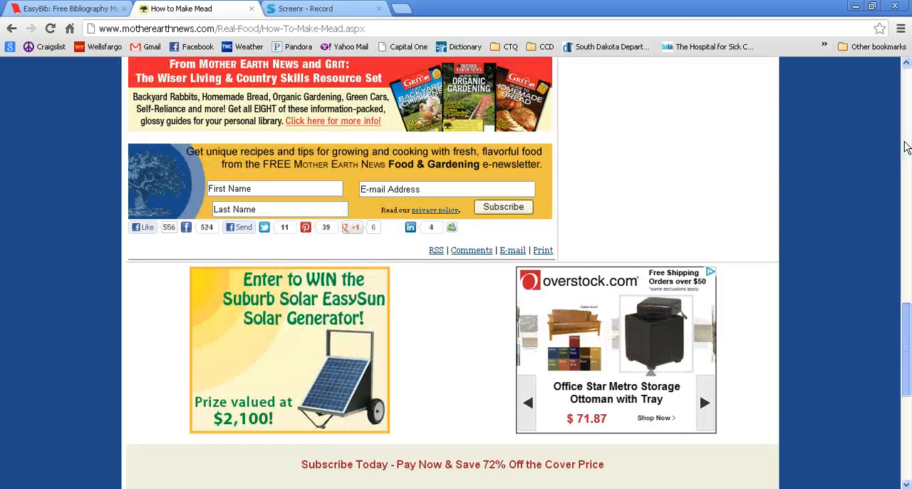
scroll(907, 147, "down", 5)
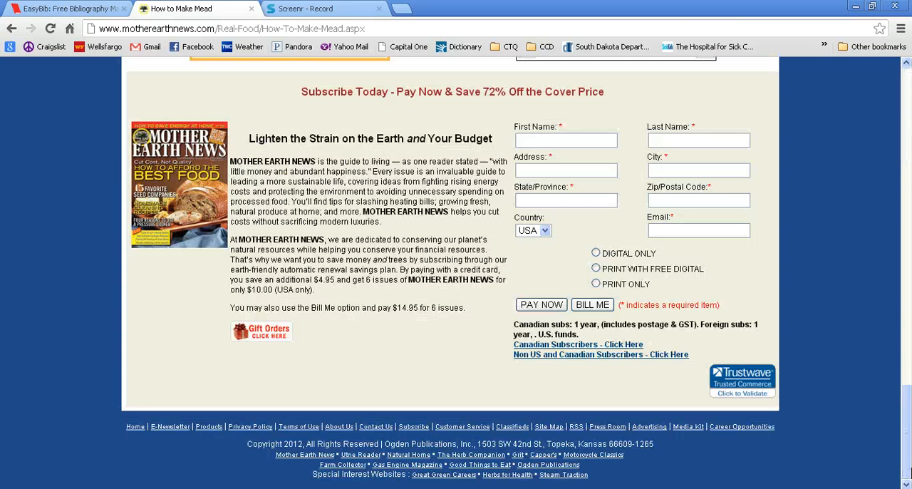
left_click_drag(433, 444, 397, 444)
Enter the article author's first and last name as the contributor in the website citation form.
left_click(87, 15)
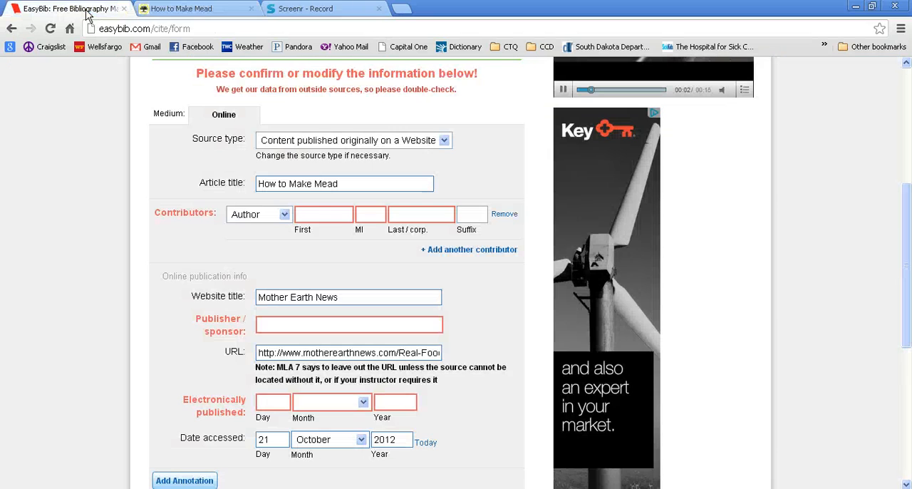
left_click(322, 215)
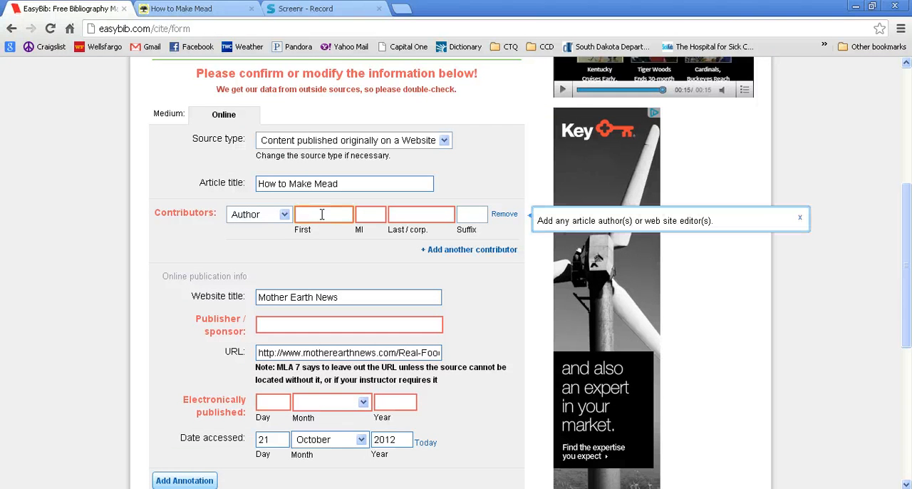
type("Amy")
key("Tab")
key("Tab")
type("Grisak")
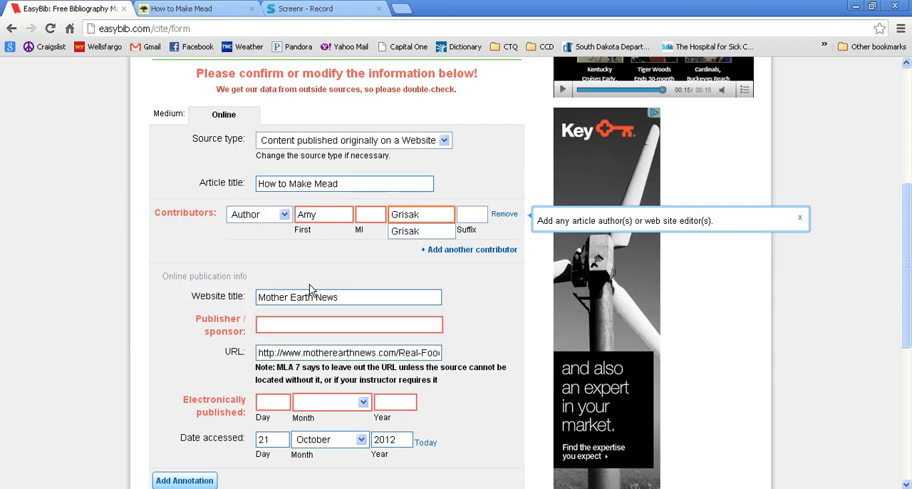
Enter "Odgen Publications" as the publisher or sponsor of the cited website.
left_click(298, 324)
type("O")
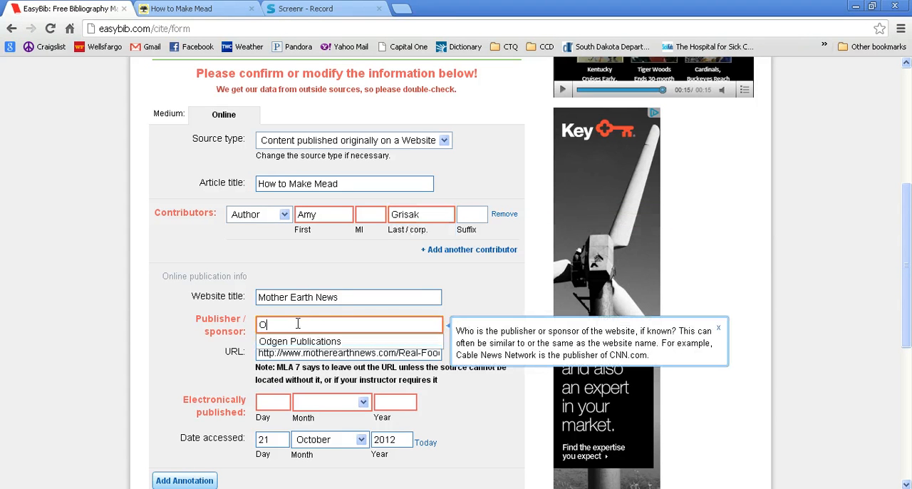
type("dgen Publications")
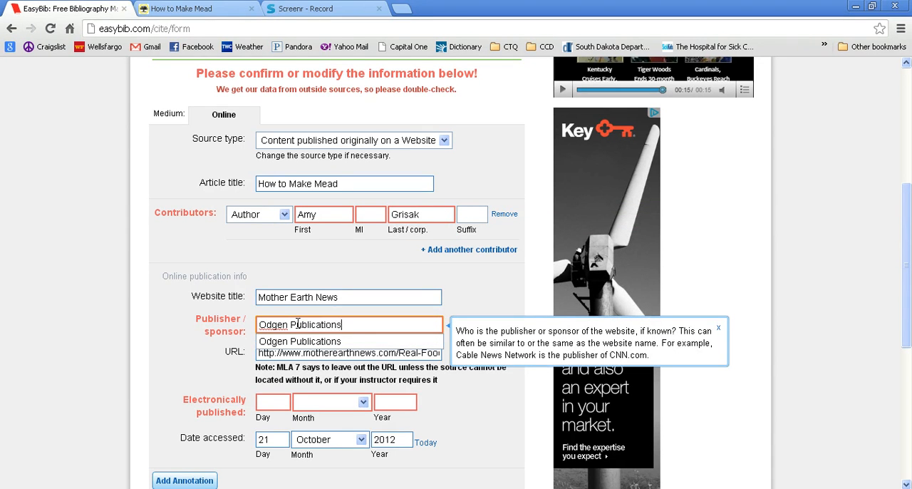
Set the electronic publication date to 3 November 2009 and create the website citation.
left_click(280, 403)
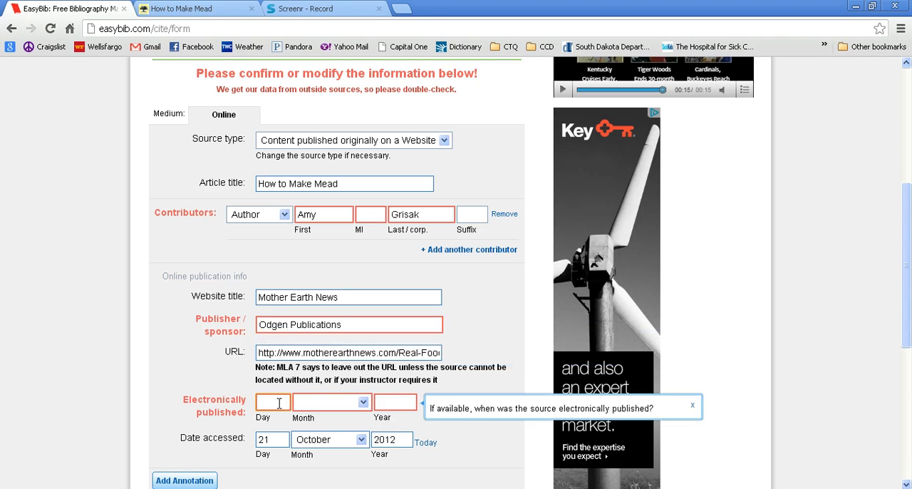
type("3")
left_click(305, 409)
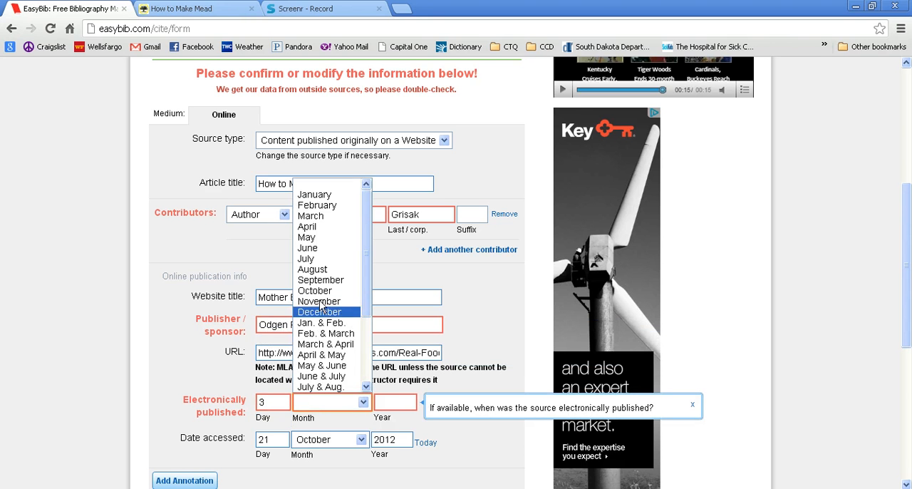
left_click(319, 300)
left_click(396, 399)
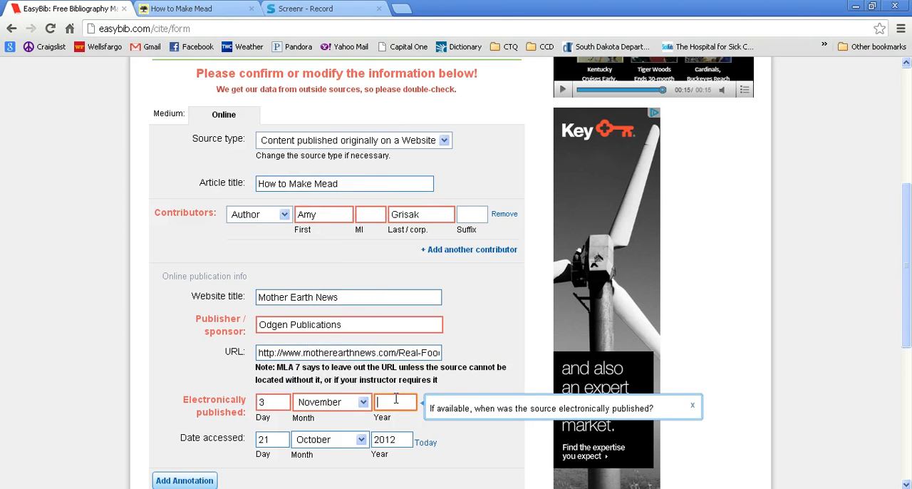
type("2009")
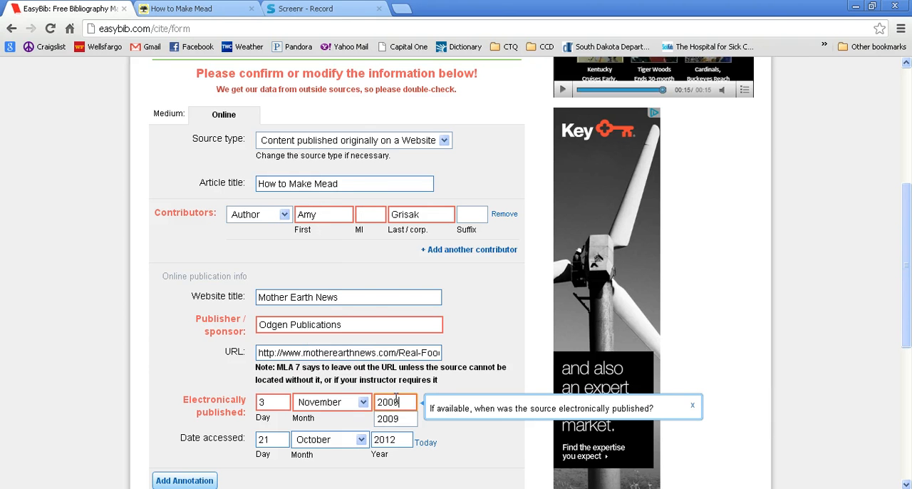
left_click(513, 339)
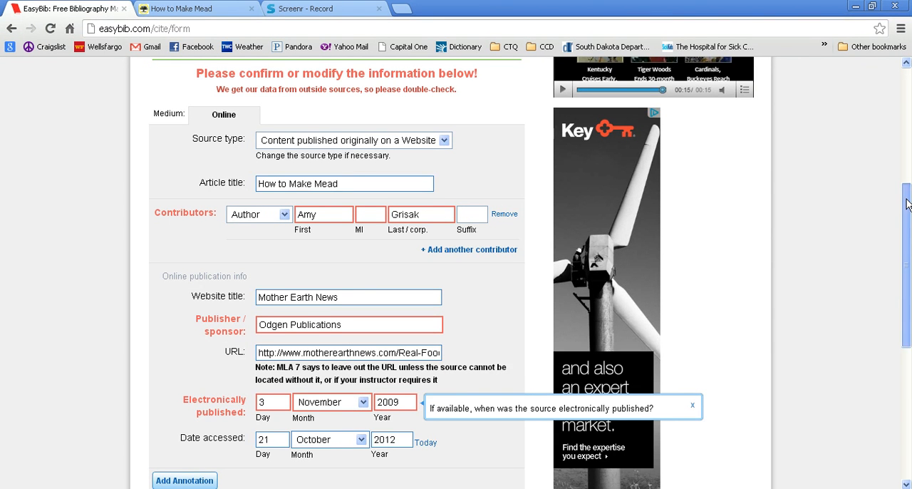
left_click_drag(907, 205, 908, 268)
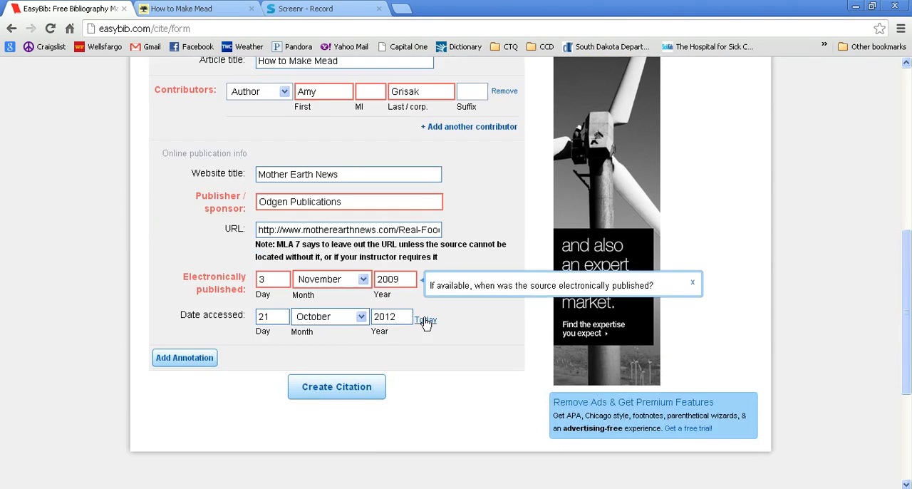
left_click(331, 390)
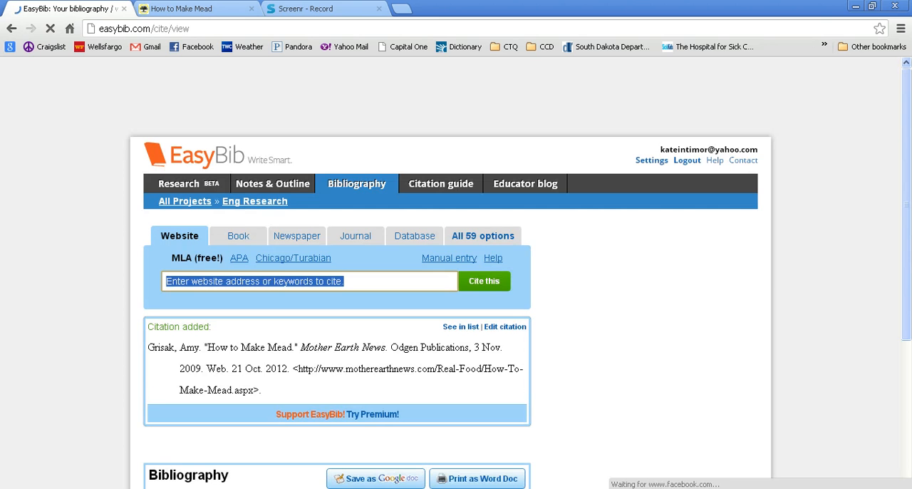
Copy the full text of the newly added "How to Make Mead" citation from the project page.
mouse_move(329, 468)
left_click_drag(329, 468, 308, 402)
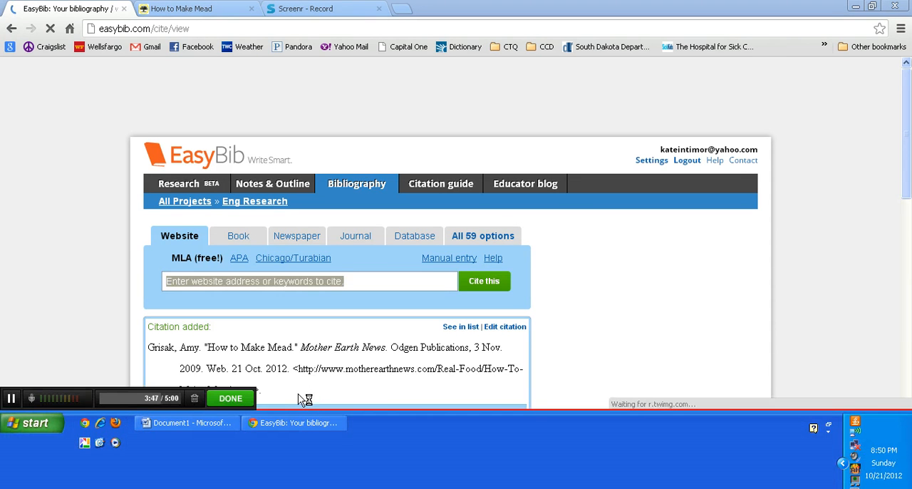
left_click_drag(290, 387, 148, 360)
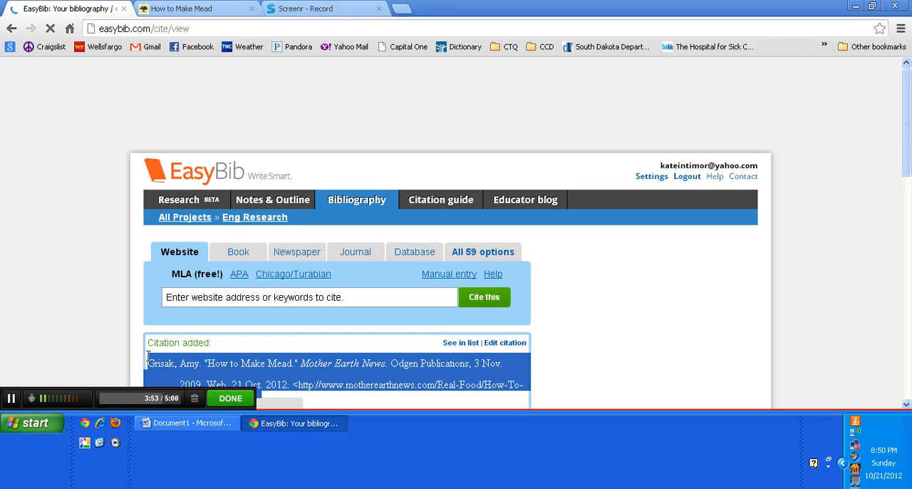
right_click(172, 364)
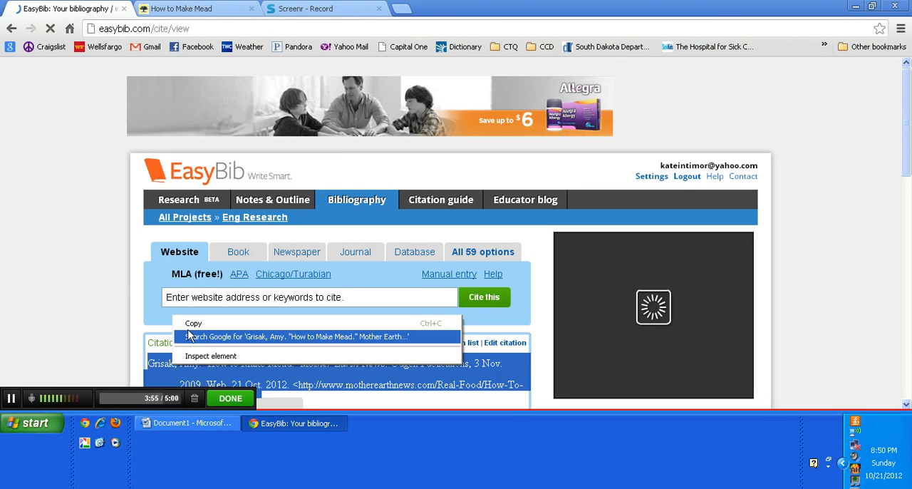
left_click(191, 323)
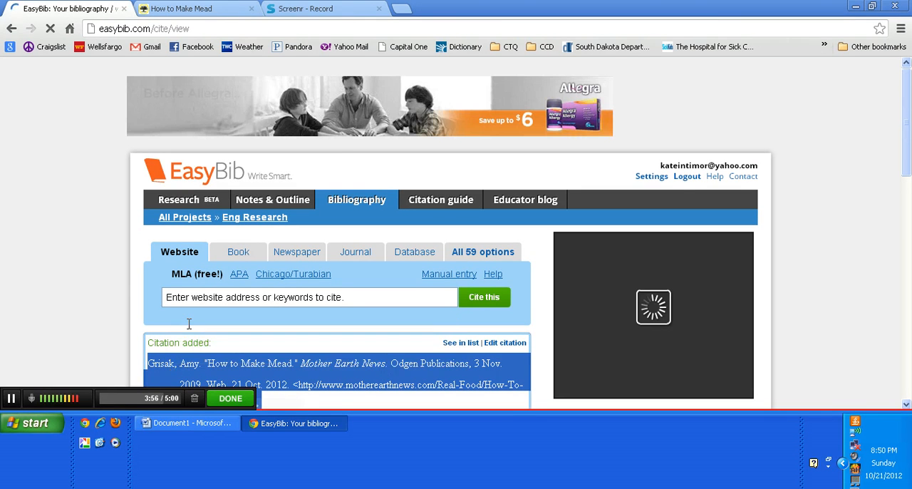
Switch to the blank Document1 in Microsoft Word and paste the copied citation.
left_click(221, 423)
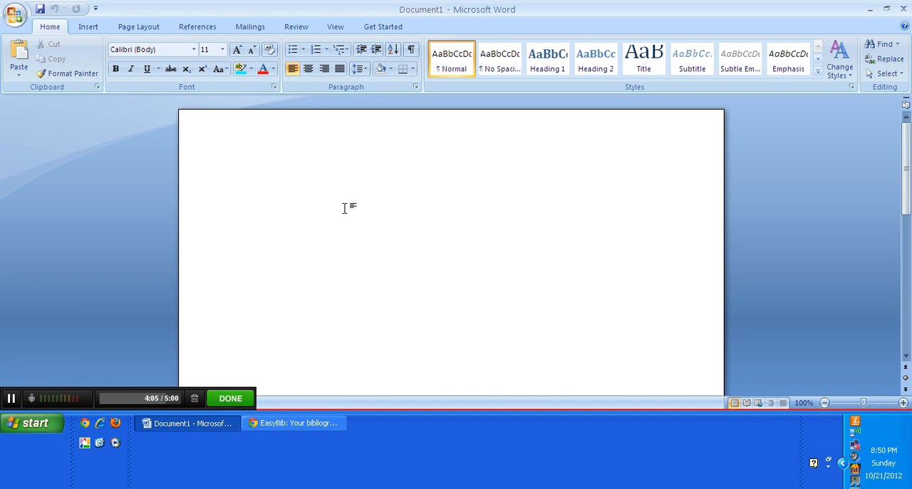
right_click(345, 208)
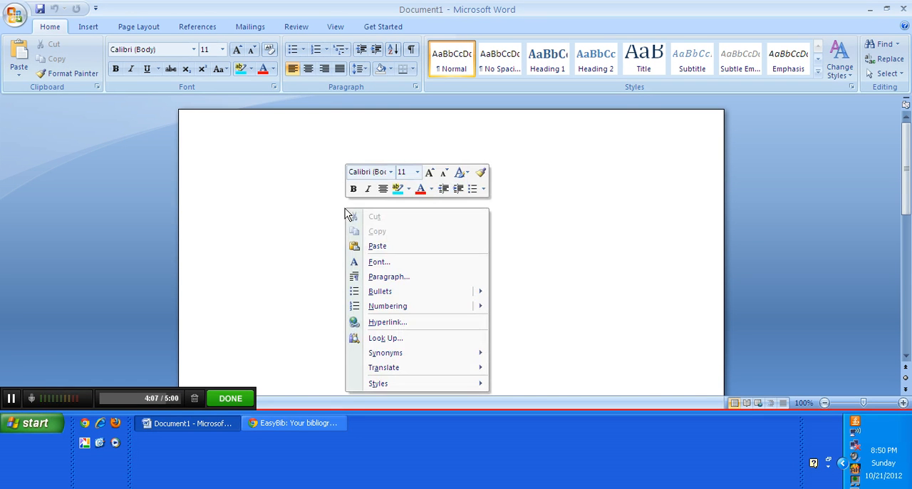
left_click(371, 250)
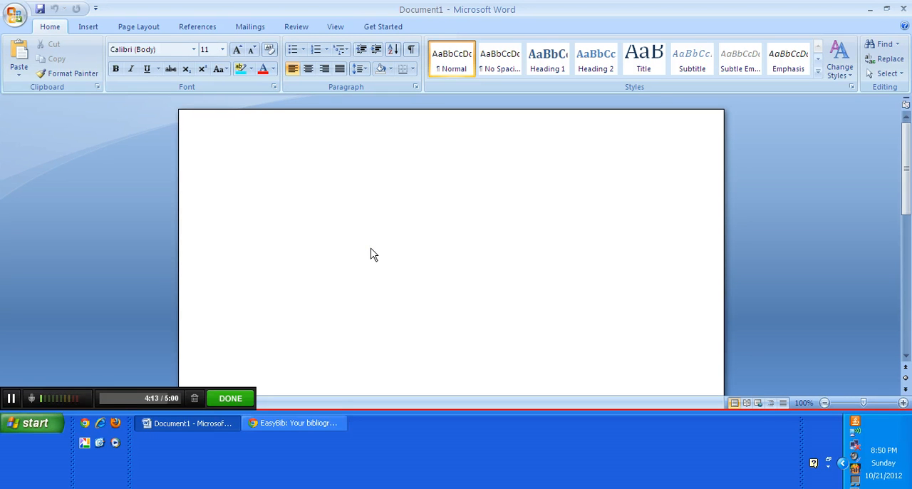
key("ctrl+v")
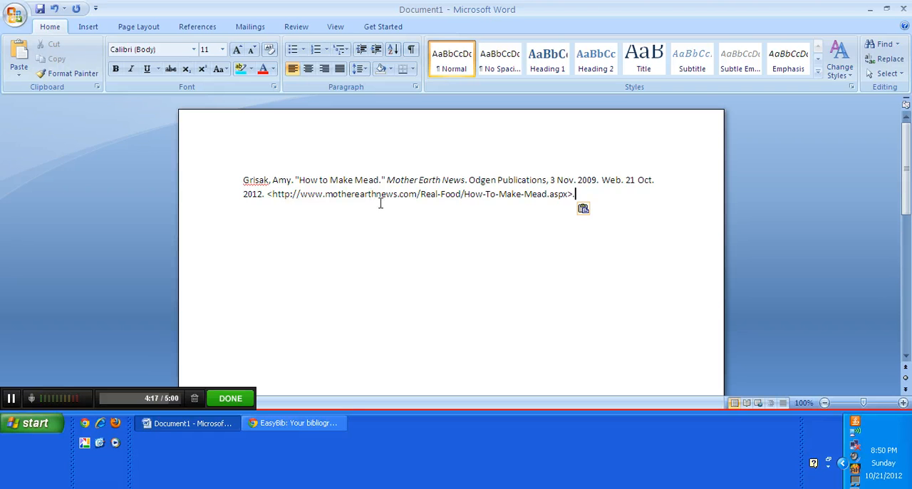
Paste the citation two more times below the first, each as its own paragraph.
key("Return")
key("ctrl+v")
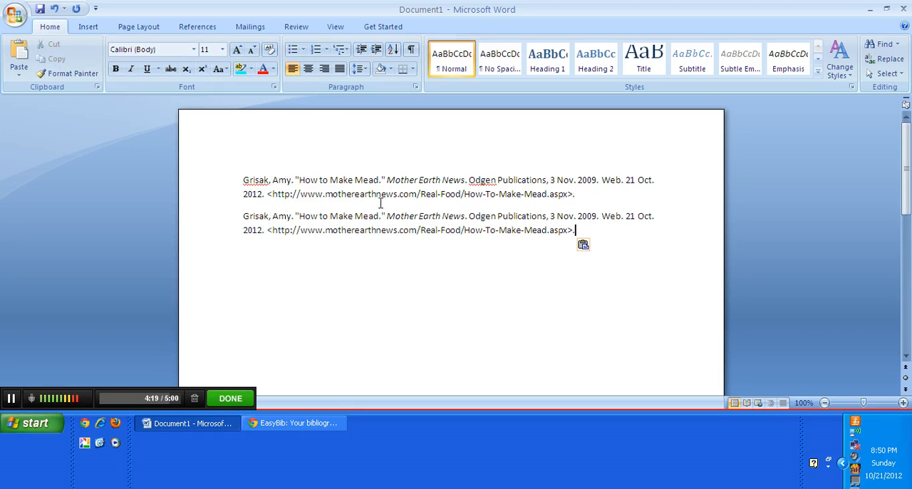
key("Return")
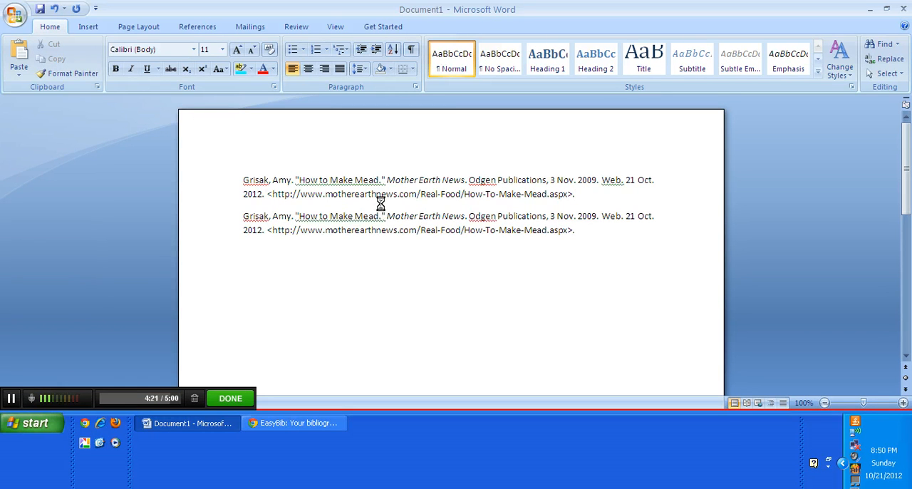
key("ctrl+v")
left_click_drag(280, 184, 251, 182)
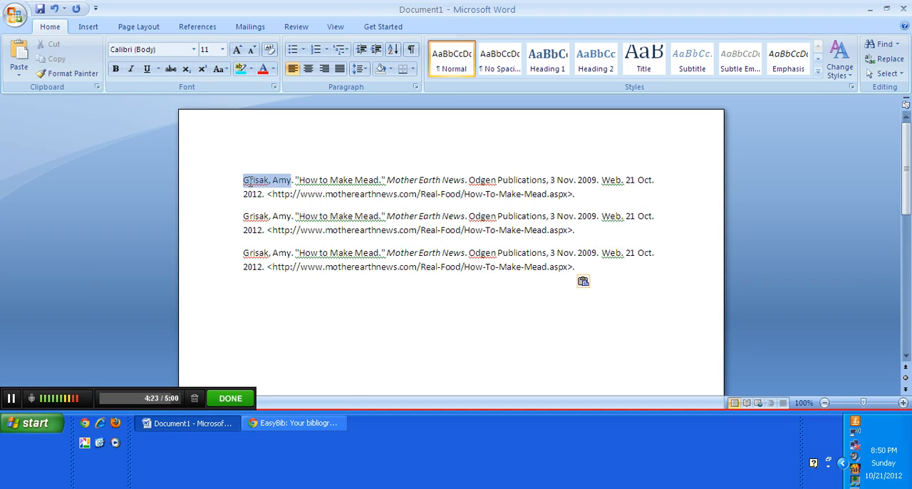
key("Down")
key("Down")
key("Down")
key("shift+Right")
key("shift+Right")
key("shift+Right")
key("shift+Right")
key("shift+Right")
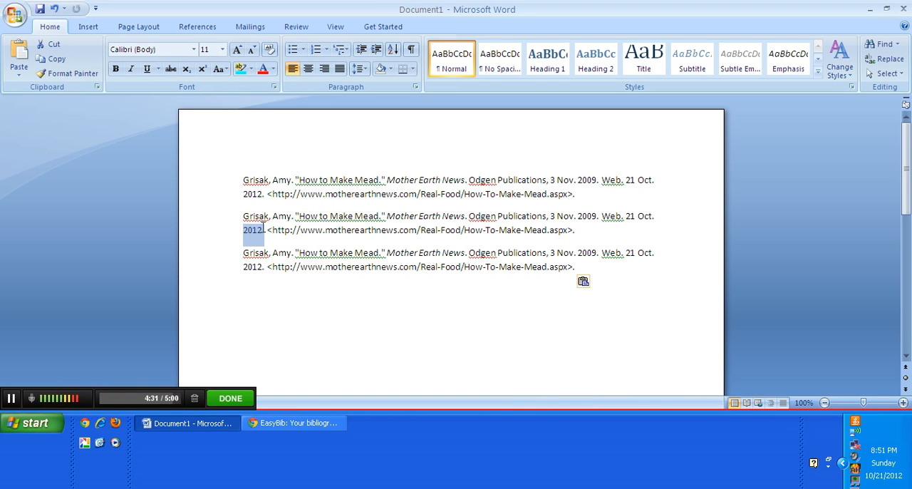
Apply a hanging indent of 0.5" to all three citation paragraphs.
left_click_drag(590, 268, 501, 233)
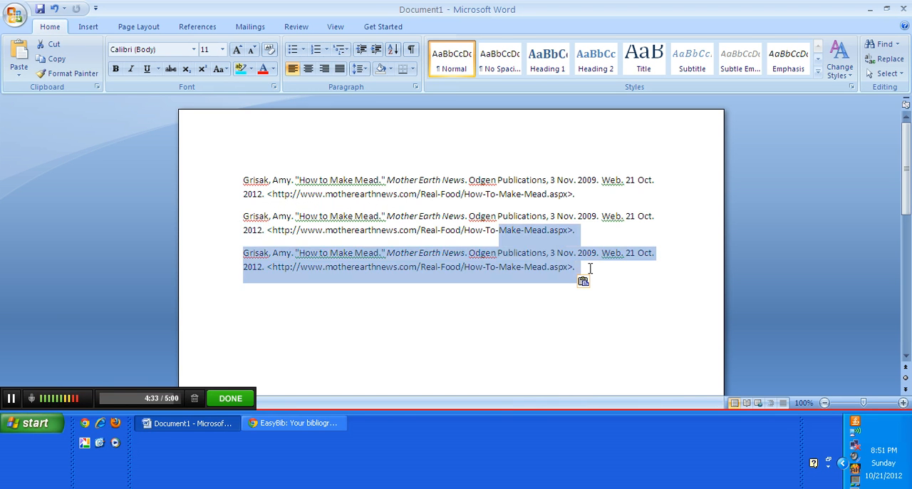
left_click_drag(591, 269, 259, 169)
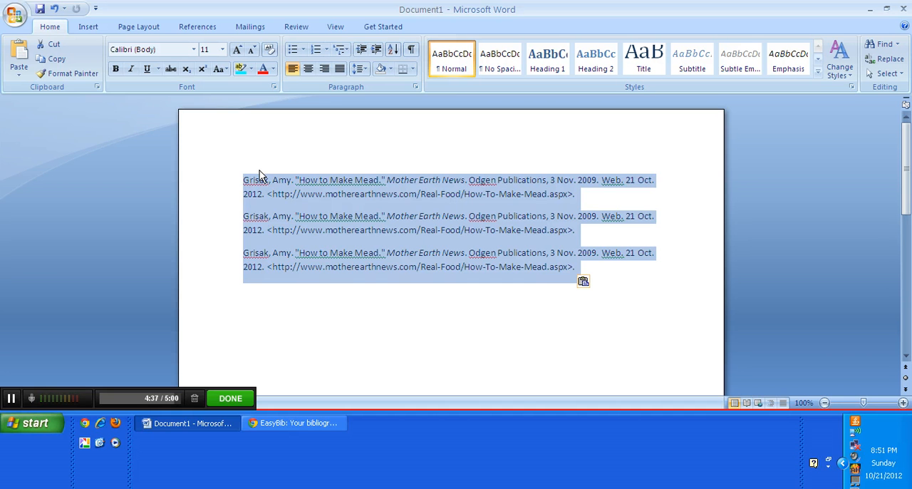
right_click(297, 202)
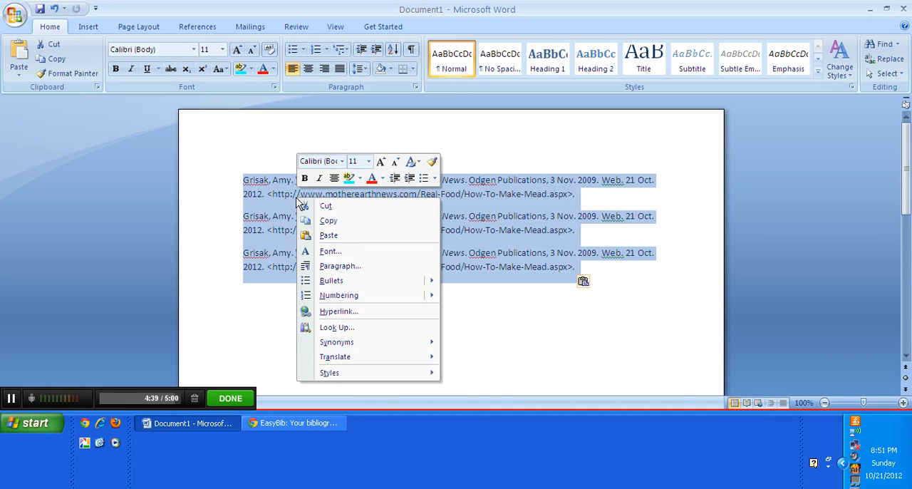
key("Escape")
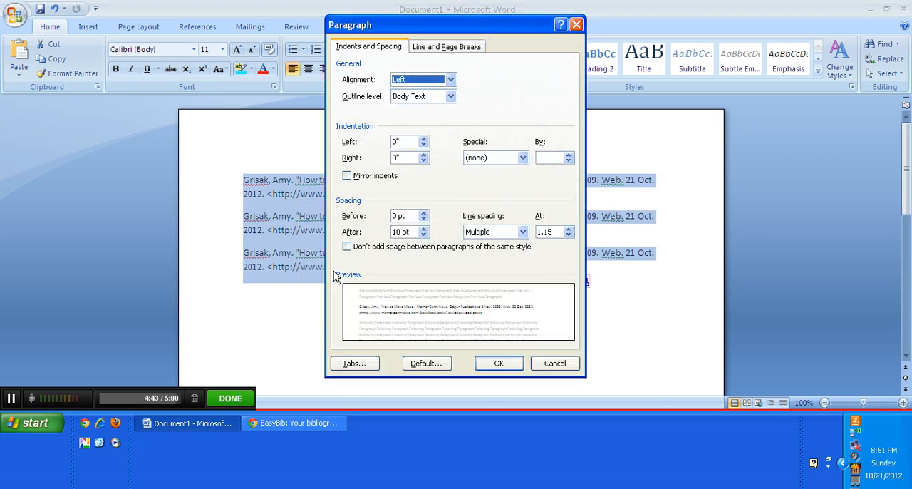
left_click(488, 158)
left_click(487, 188)
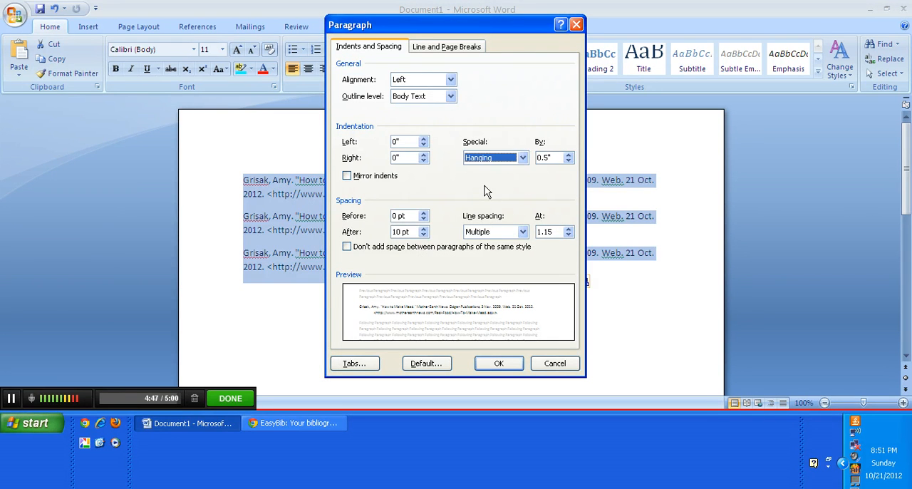
left_click(500, 364)
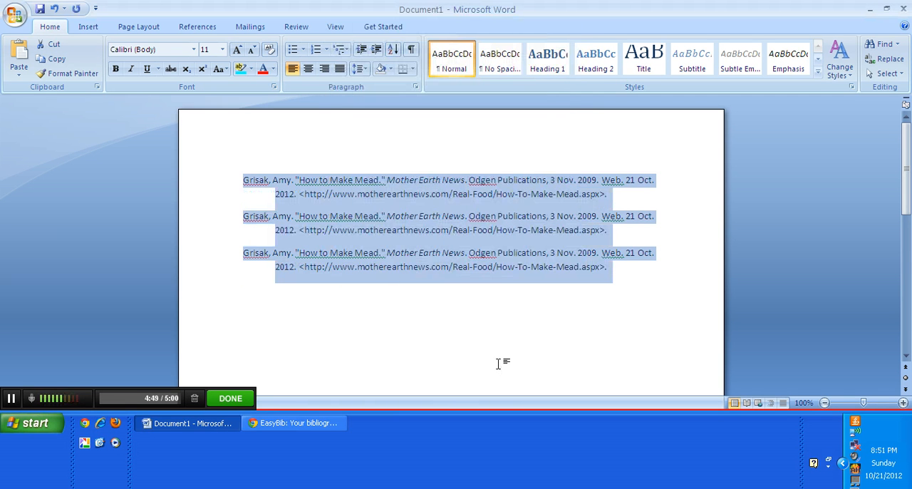
left_click(264, 190)
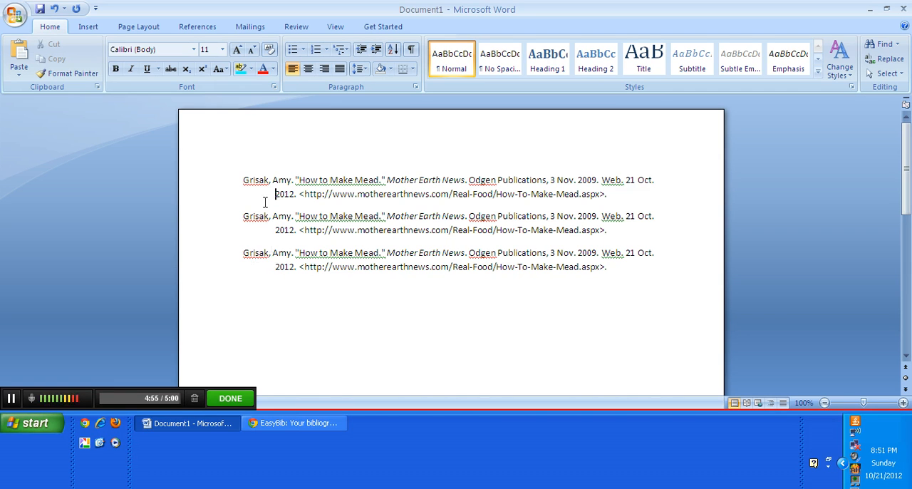
double_click(269, 180)
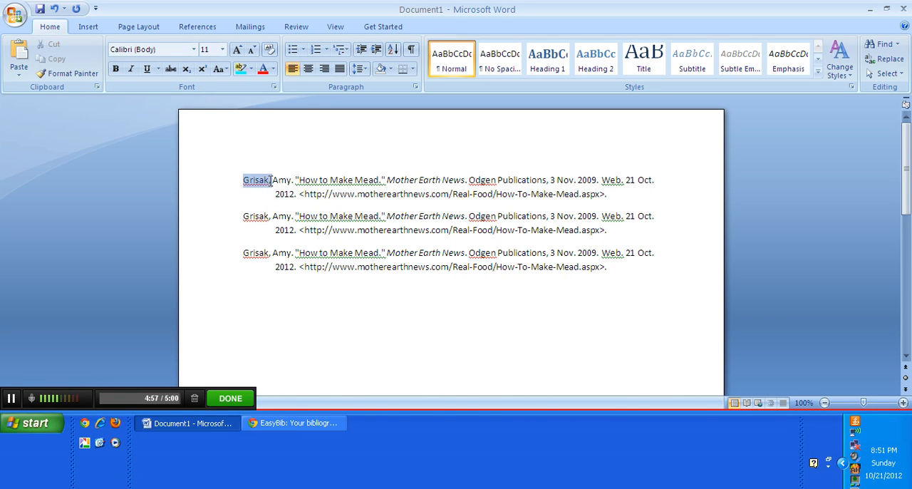